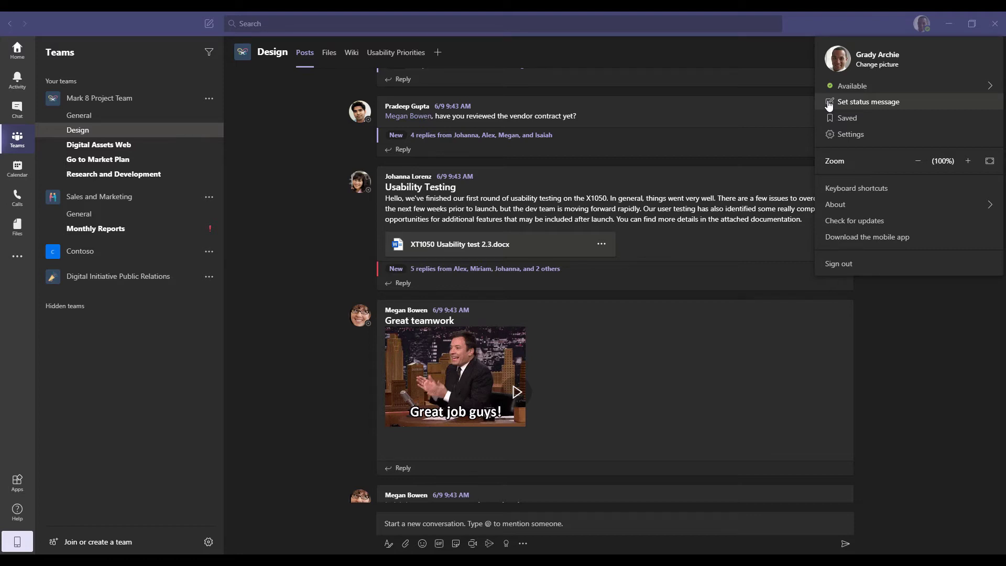
Open the Budget channel of the Project Management (MASTER) team
{"action": "mouse_move", "coordinate": [348, 112]}
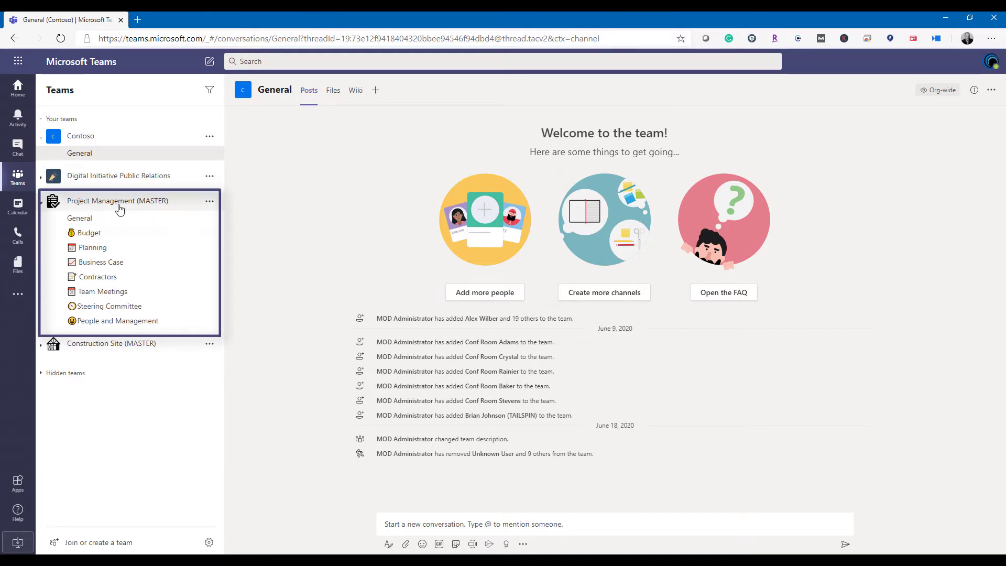
{"action": "left_click", "coordinate": [95, 233]}
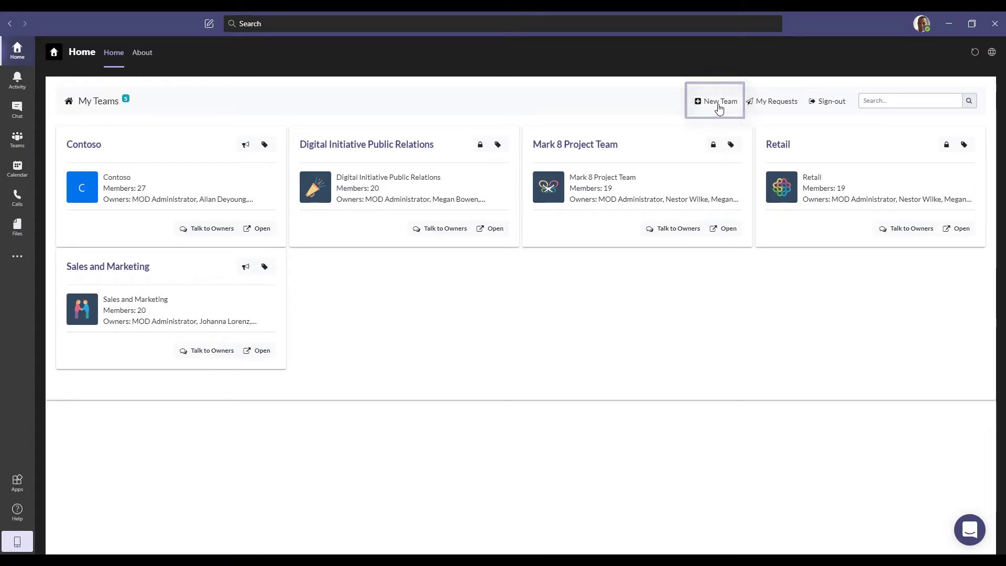
View the standard options for joining or creating a team from the Teams list
{"action": "left_click", "coordinate": [76, 151]}
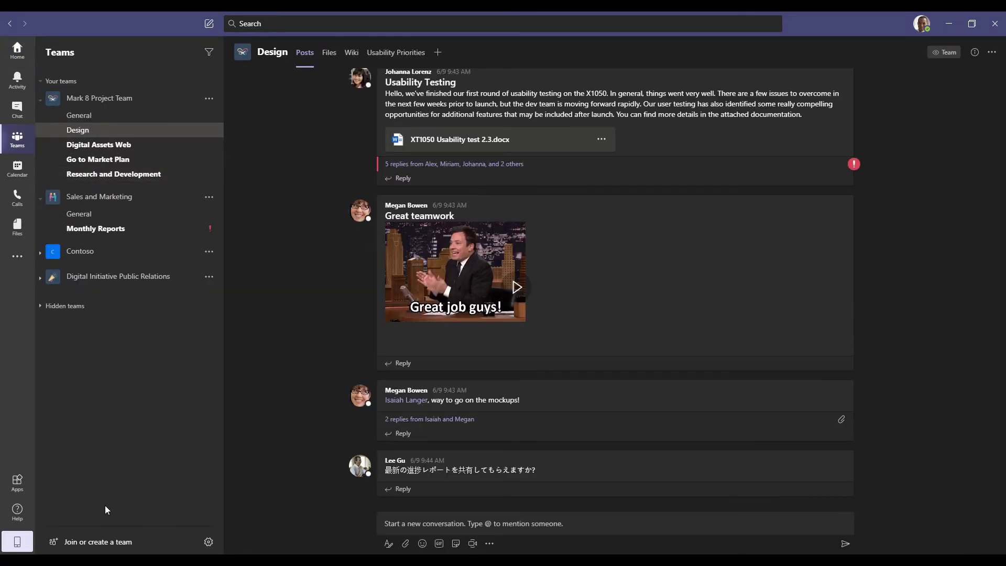
{"action": "left_click", "coordinate": [102, 543]}
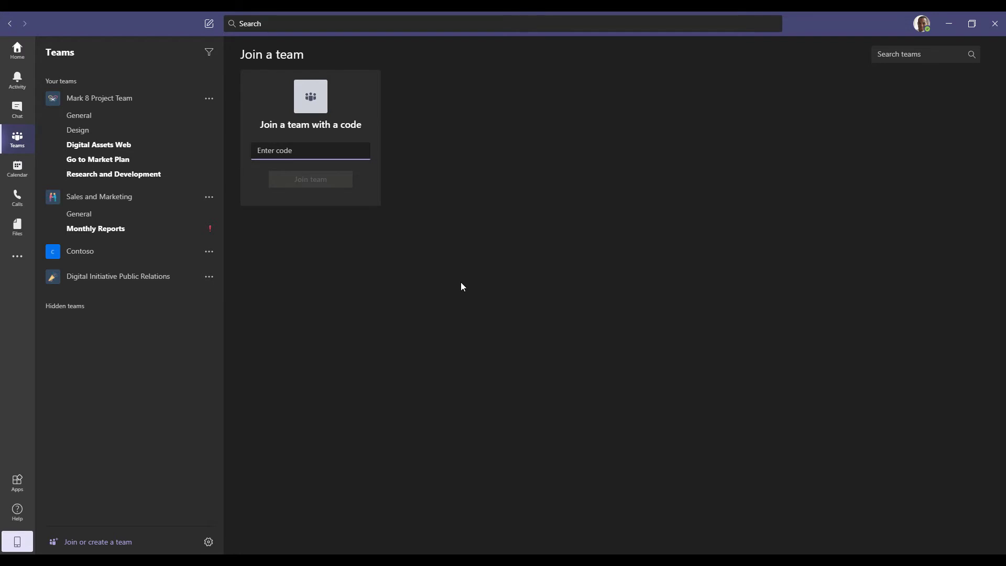
Start a new team request from the Home app using the Project Management (MASTER) template
{"action": "left_click", "coordinate": [17, 50]}
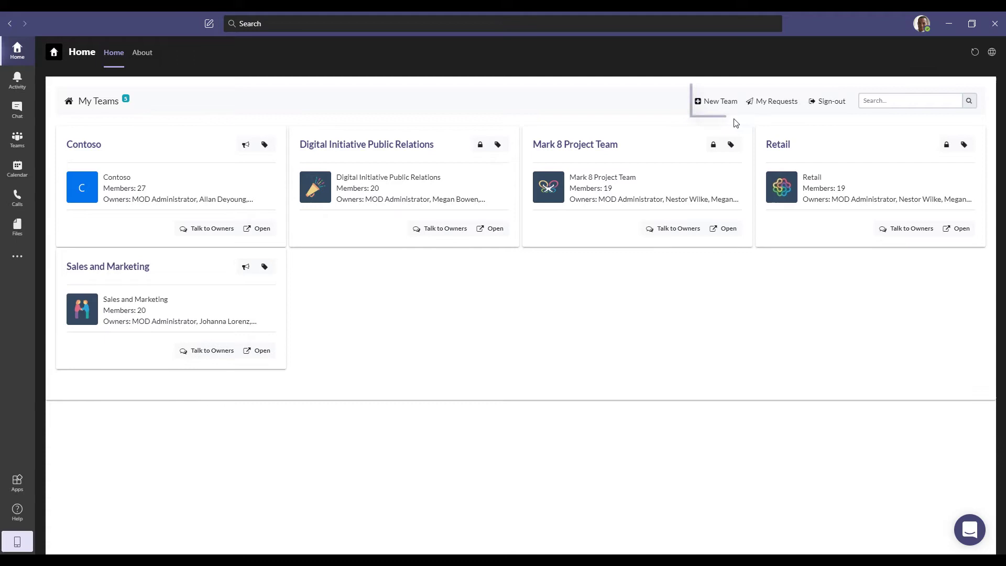
{"action": "left_click", "coordinate": [723, 101]}
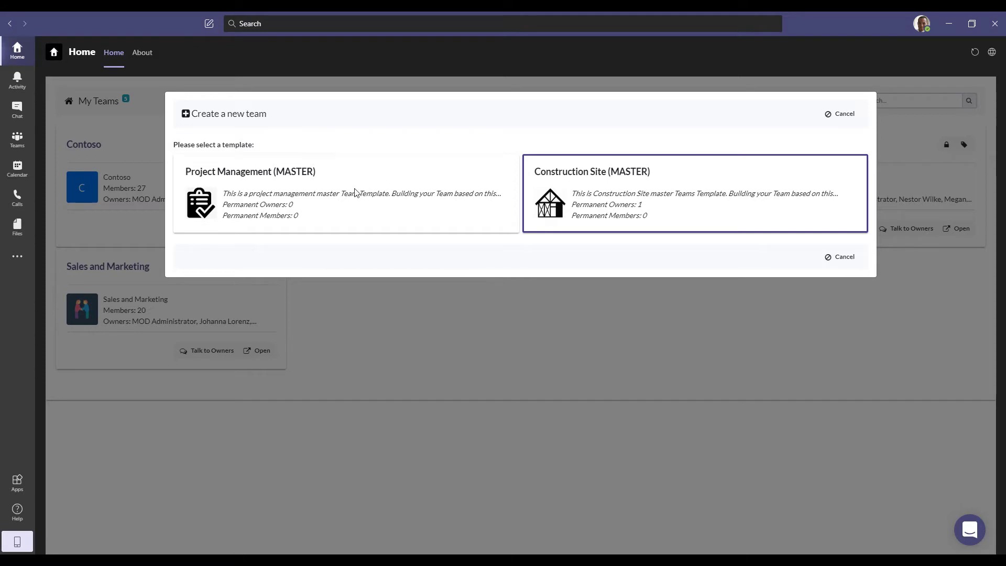
{"action": "left_click", "coordinate": [320, 204]}
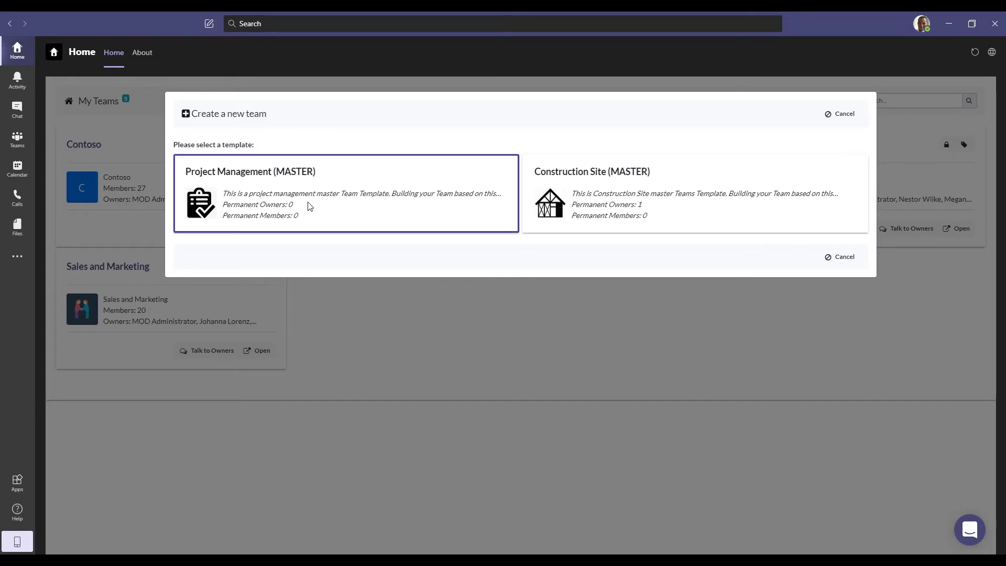
{"action": "left_click", "coordinate": [310, 206]}
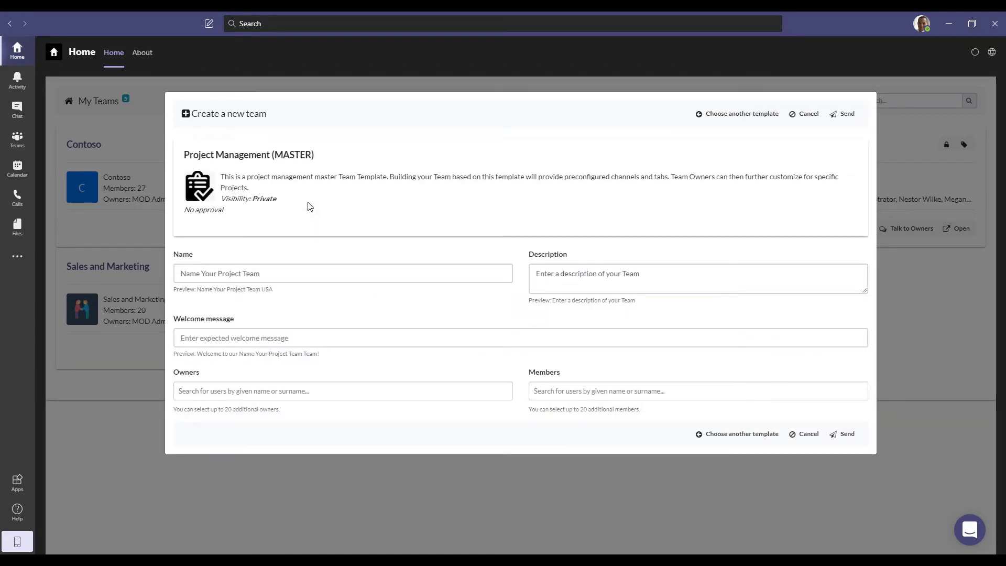
Name the new team "ABC Project", replacing the placeholder name
{"action": "left_click", "coordinate": [295, 273]}
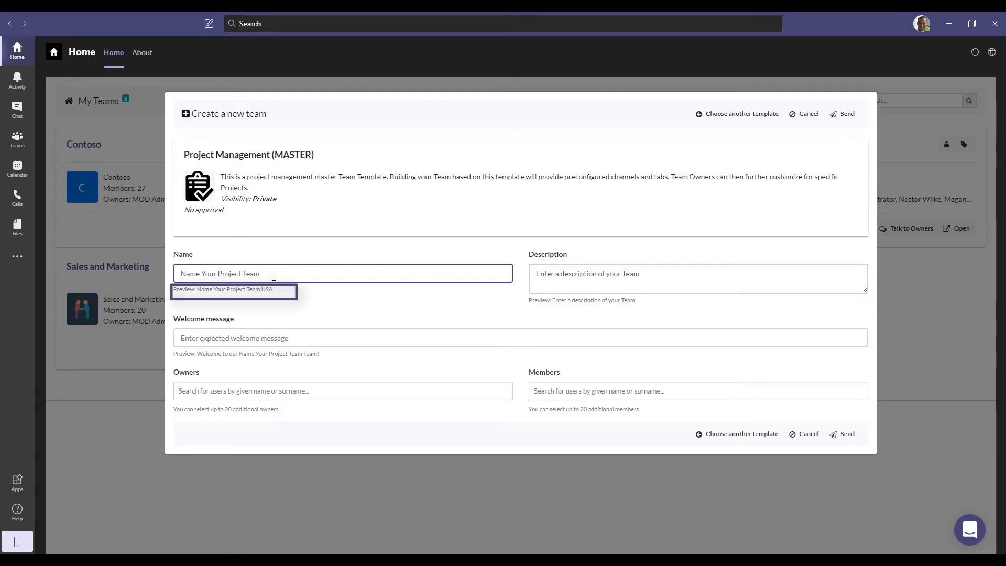
{"action": "left_click_drag", "start_coordinate": [274, 277], "coordinate": [162, 270]}
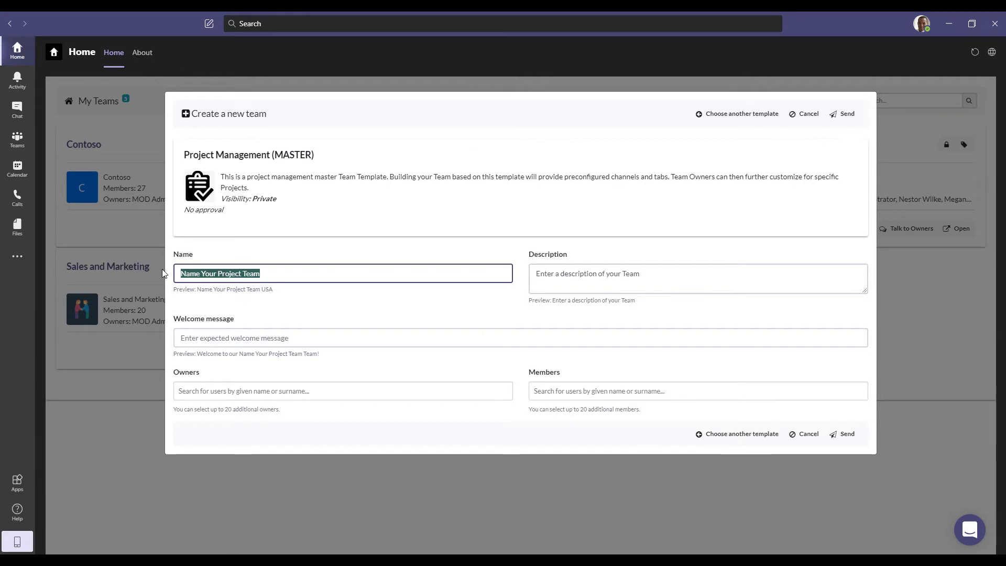
{"action": "type", "text": "ABC Pro"}
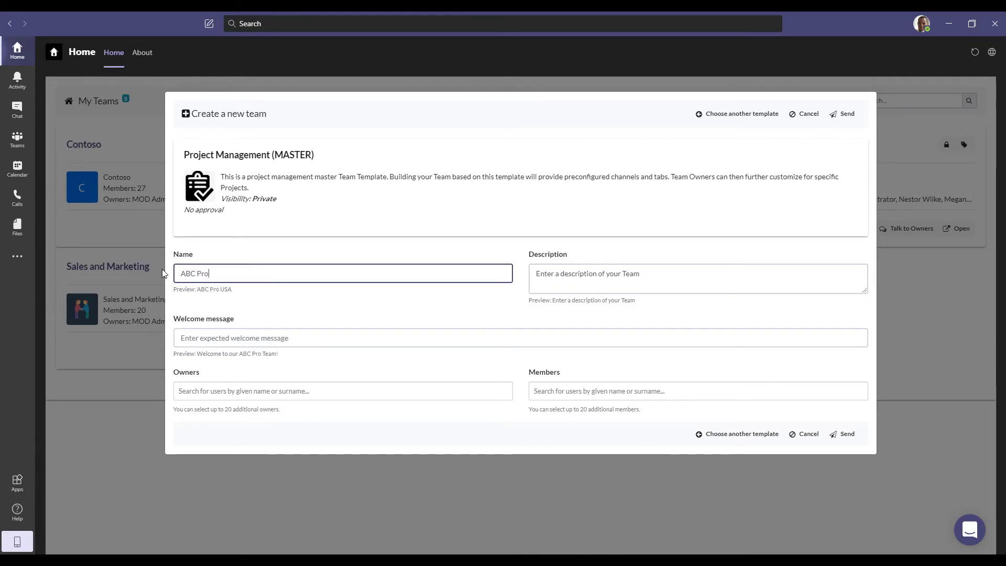
{"action": "type", "text": "ject"}
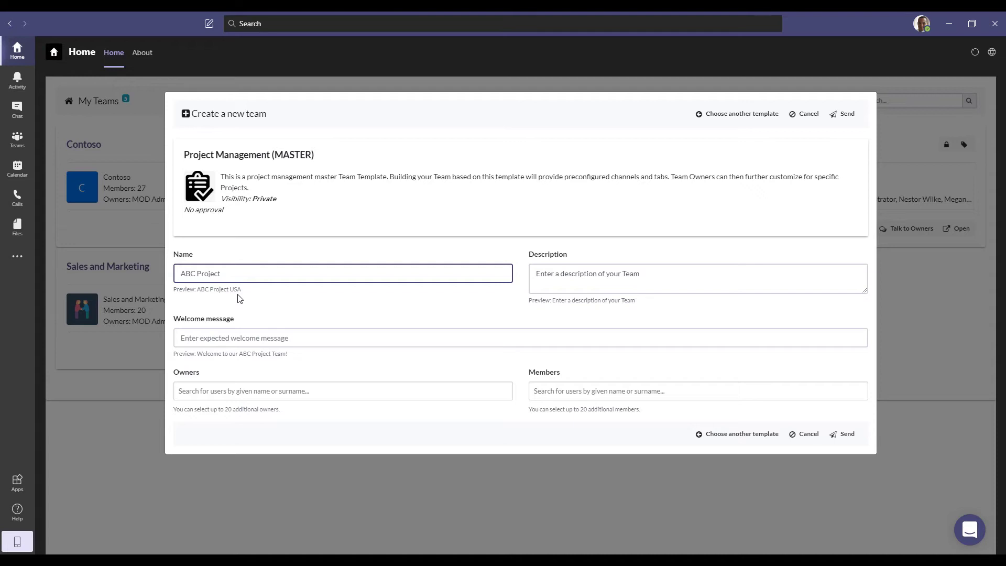
Replace the placeholder description with "This is the project team for ABC."
{"action": "left_click", "coordinate": [640, 279]}
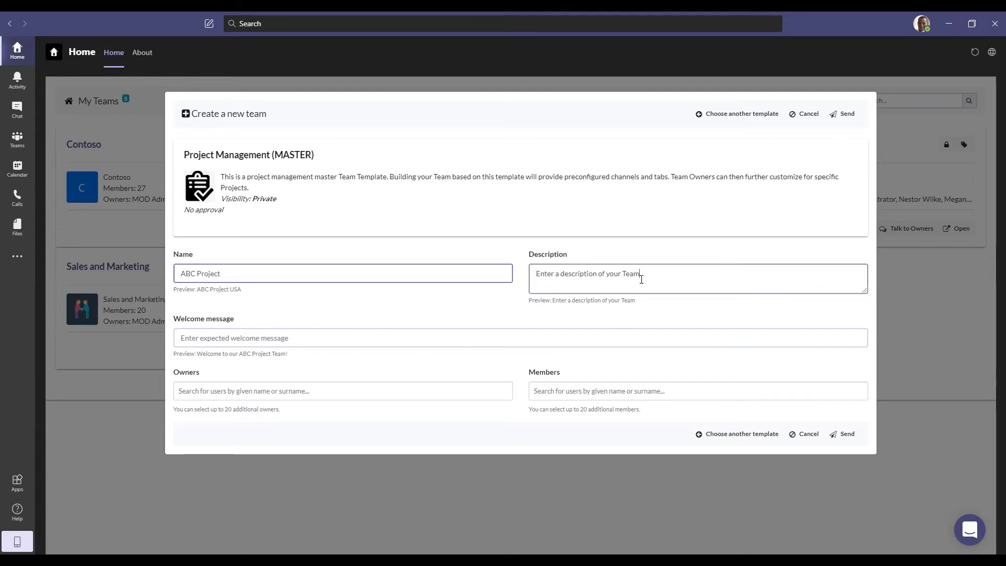
{"action": "left_click_drag", "start_coordinate": [648, 278], "coordinate": [467, 275]}
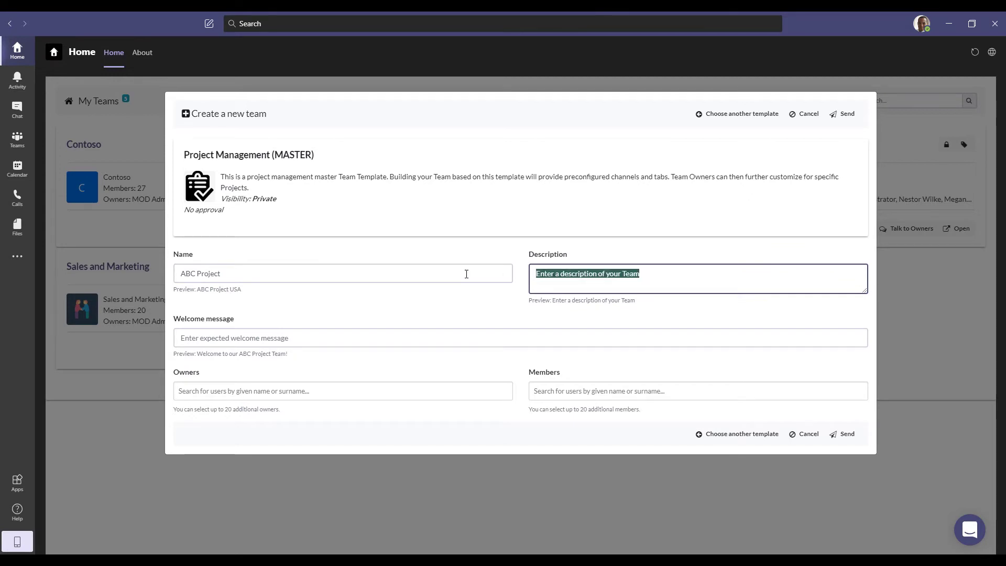
{"action": "type", "text": "This is the "}
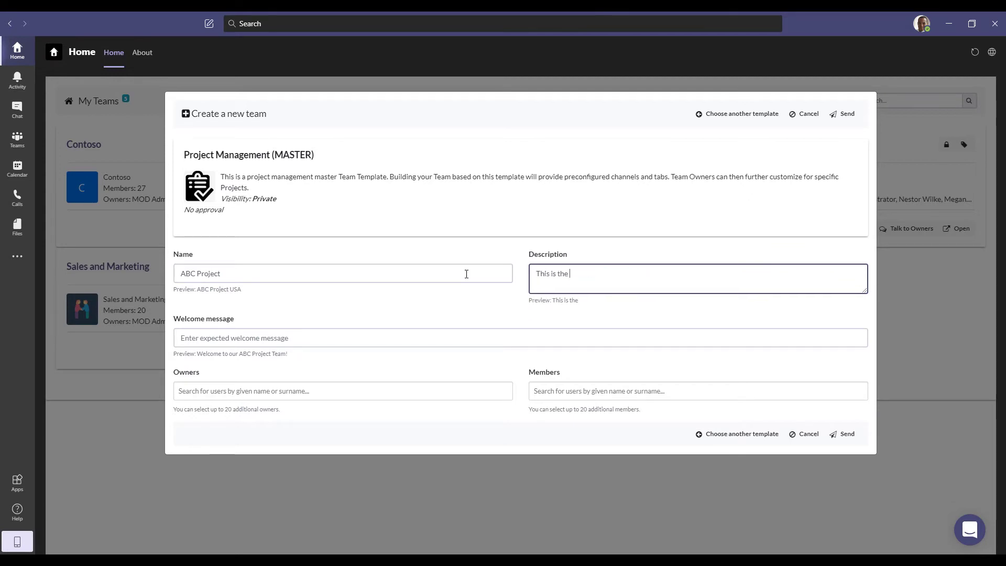
{"action": "type", "text": "project"}
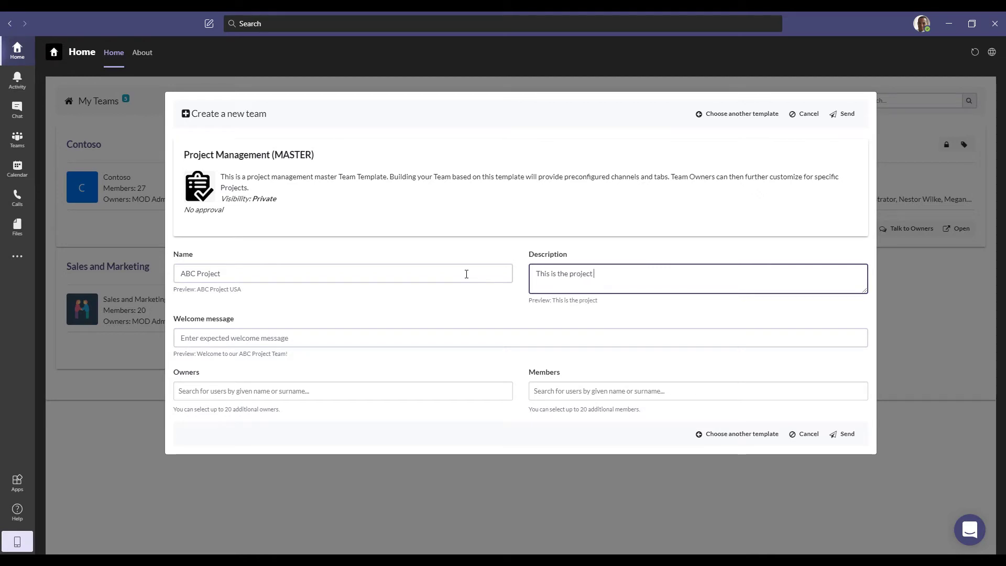
{"action": "type", "text": " team for ABC."}
Enter "Welcome to the ABC Teams" as the welcome message
{"action": "left_click", "coordinate": [195, 338]}
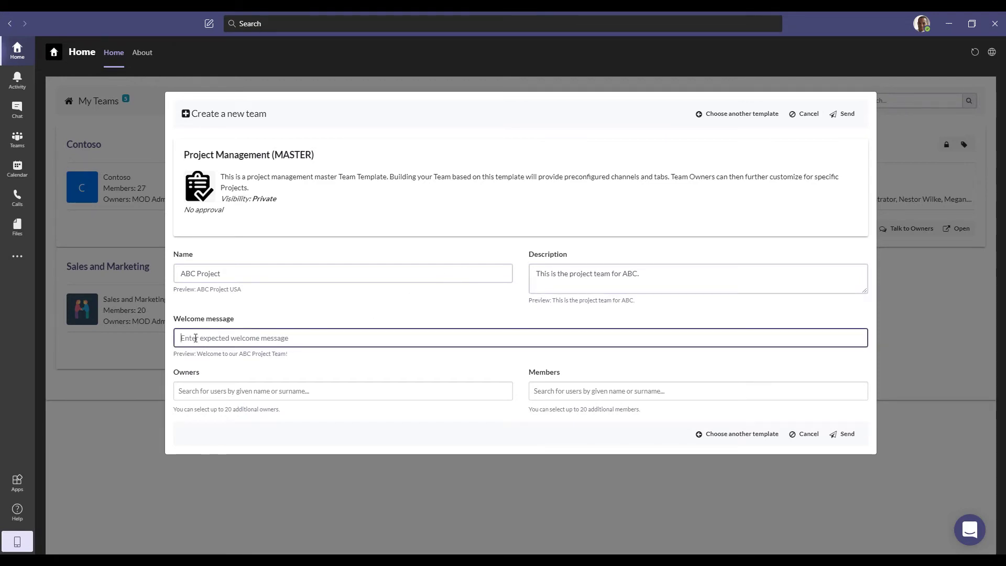
{"action": "type", "text": "W"}
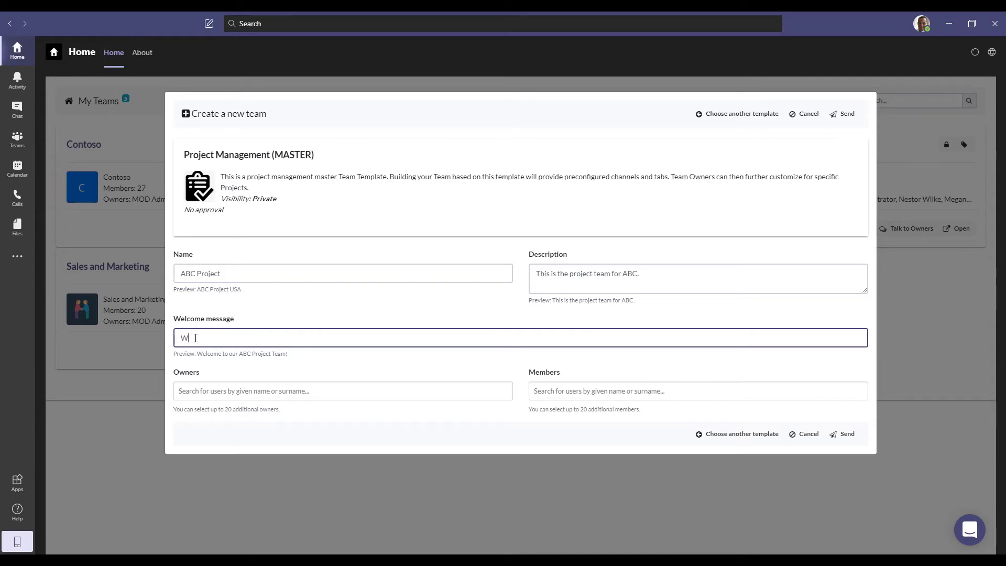
{"action": "type", "text": "lecom"}
{"action": "key", "text": "BackSpace"}
{"action": "key", "text": "BackSpace"}
{"action": "key", "text": "BackSpace"}
{"action": "key", "text": "BackSpace"}
{"action": "type", "text": "elcome to the AB"}
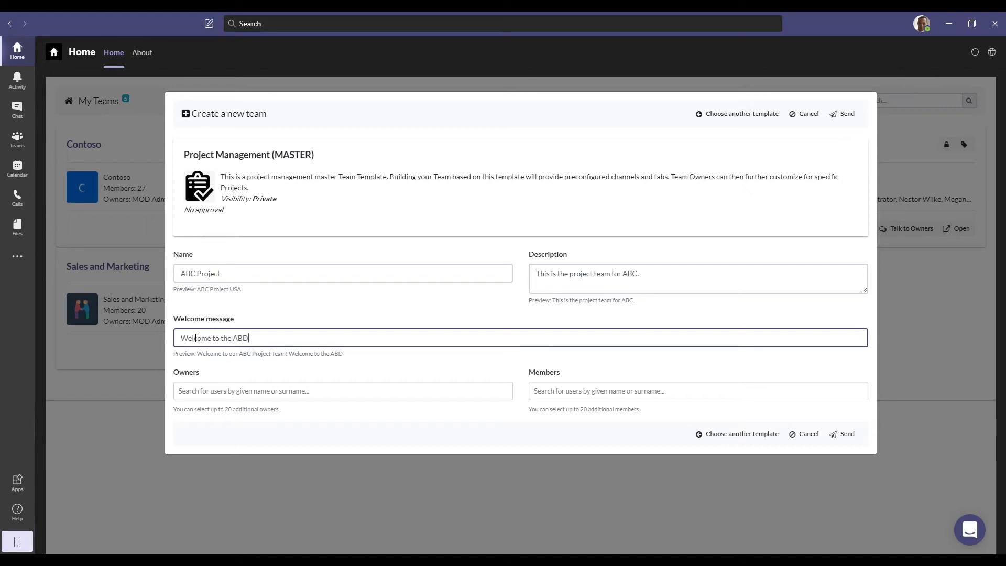
{"action": "type", "text": "C Teams"}
Add MOD Administrator as an additional owner of the new team
{"action": "left_click", "coordinate": [308, 388]}
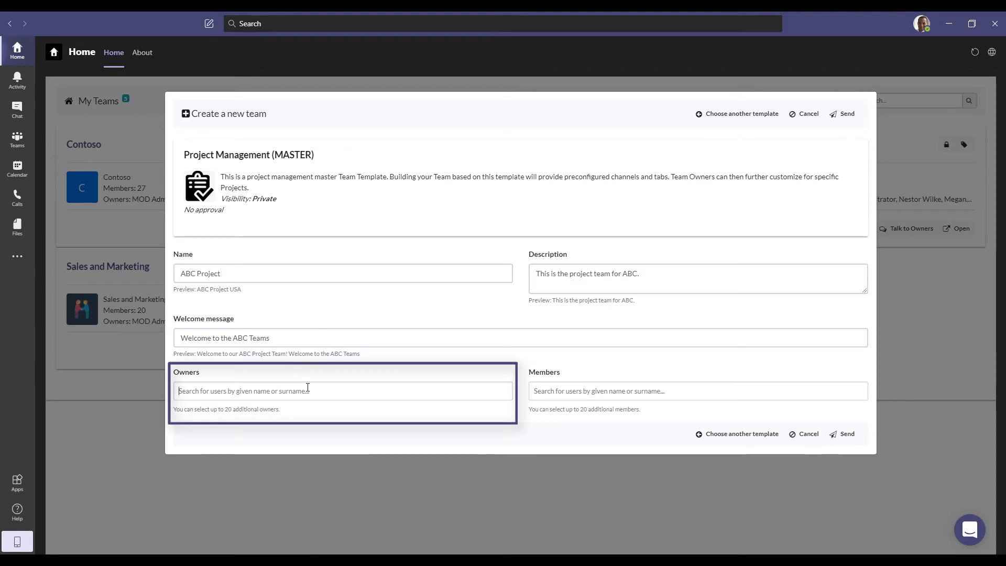
{"action": "type", "text": "MOD"}
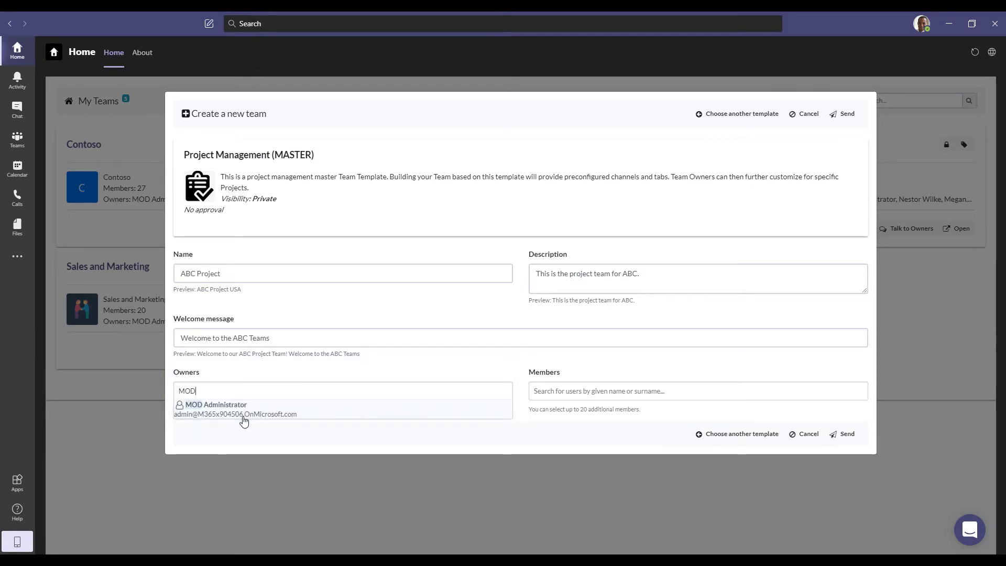
{"action": "left_click", "coordinate": [249, 414]}
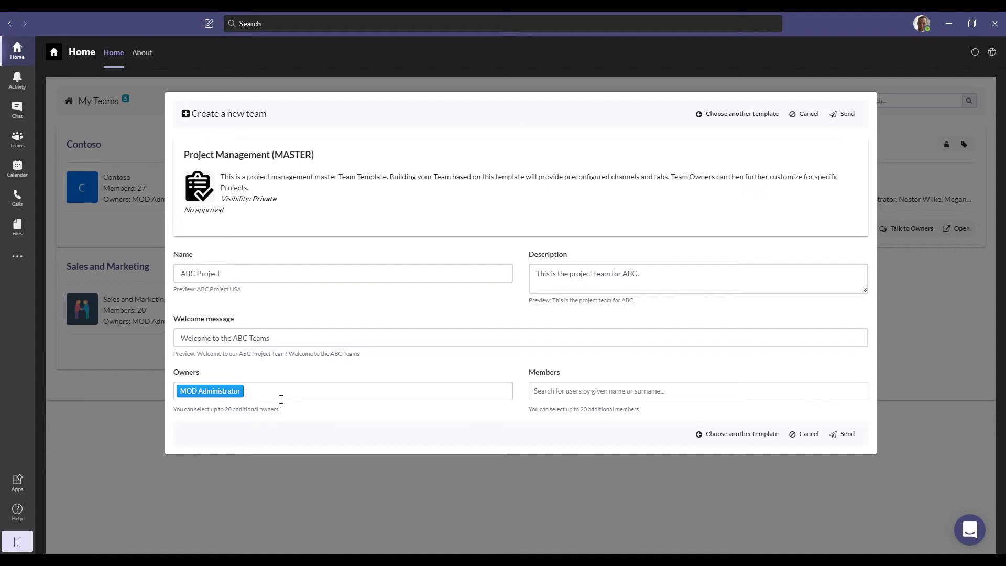
{"action": "left_click", "coordinate": [281, 399]}
Submit the new team request without adding any members
{"action": "left_click", "coordinate": [603, 391]}
{"action": "left_click", "coordinate": [602, 391]}
{"action": "left_click", "coordinate": [845, 434]}
{"action": "left_click", "coordinate": [845, 438]}
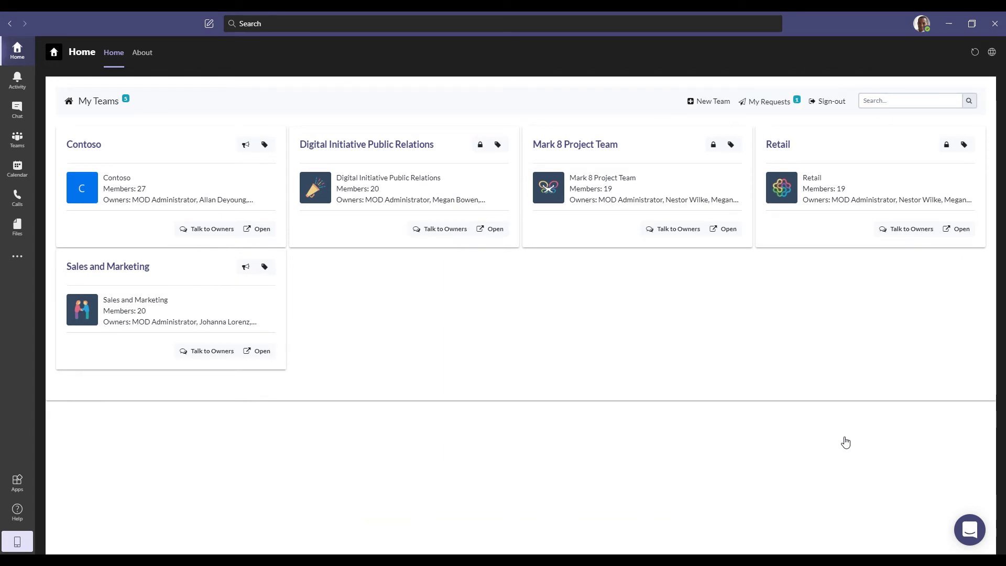
Check the progress and audit trail of the ABC Project USA request, and close the request list
{"action": "left_click", "coordinate": [770, 101]}
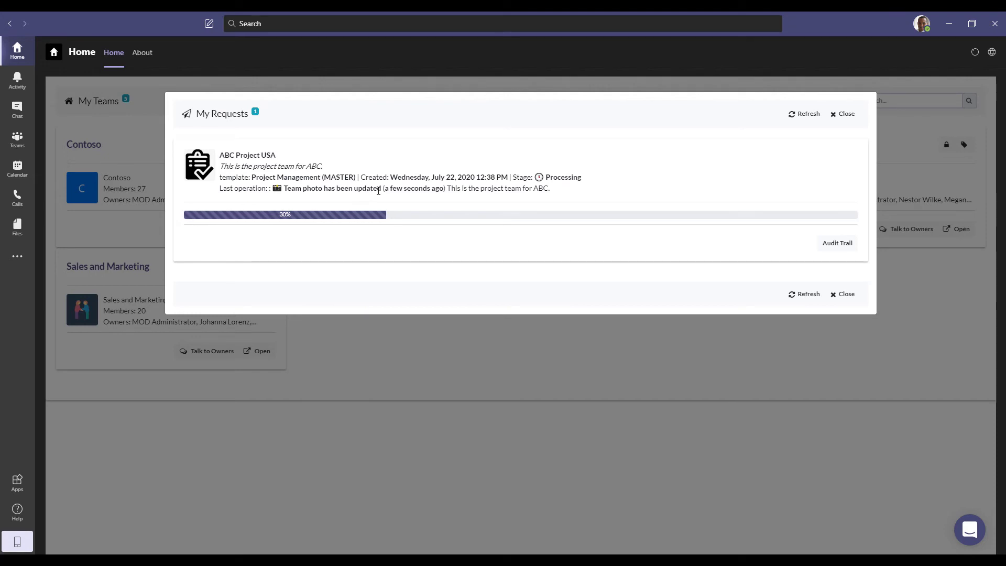
{"action": "left_click", "coordinate": [807, 115]}
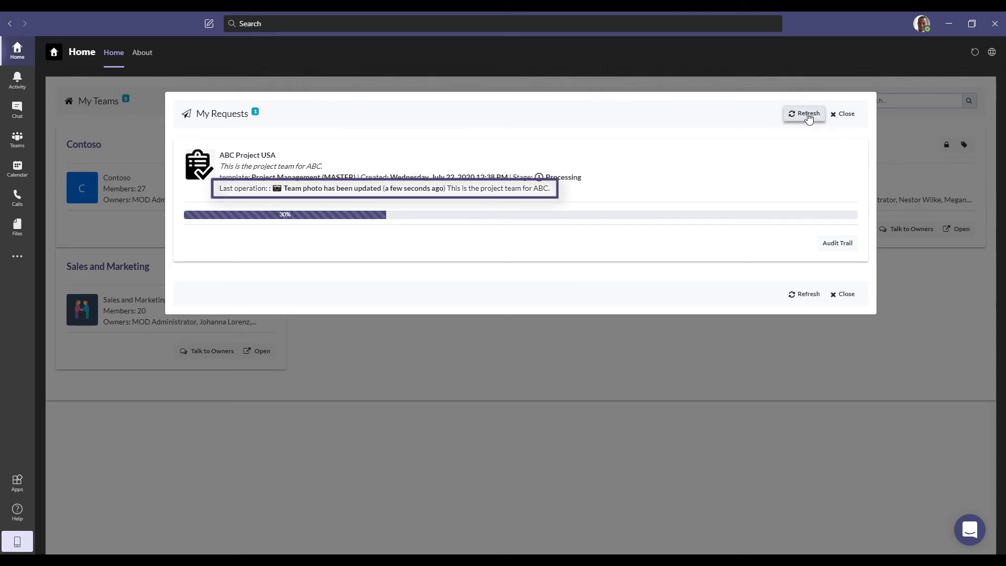
{"action": "left_click", "coordinate": [837, 242]}
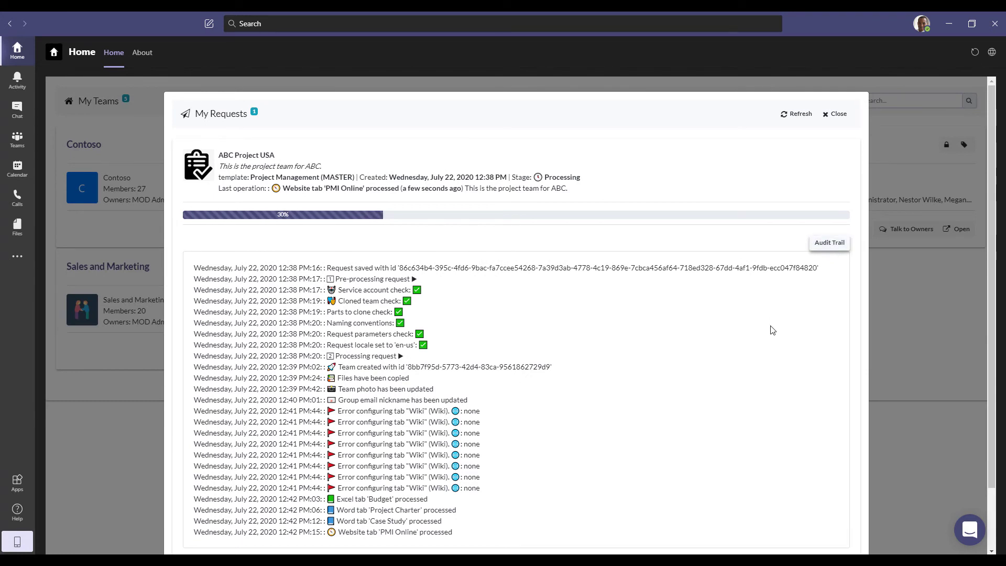
{"action": "scroll", "coordinate": [772, 330], "scroll_direction": "down", "scroll_amount": 1}
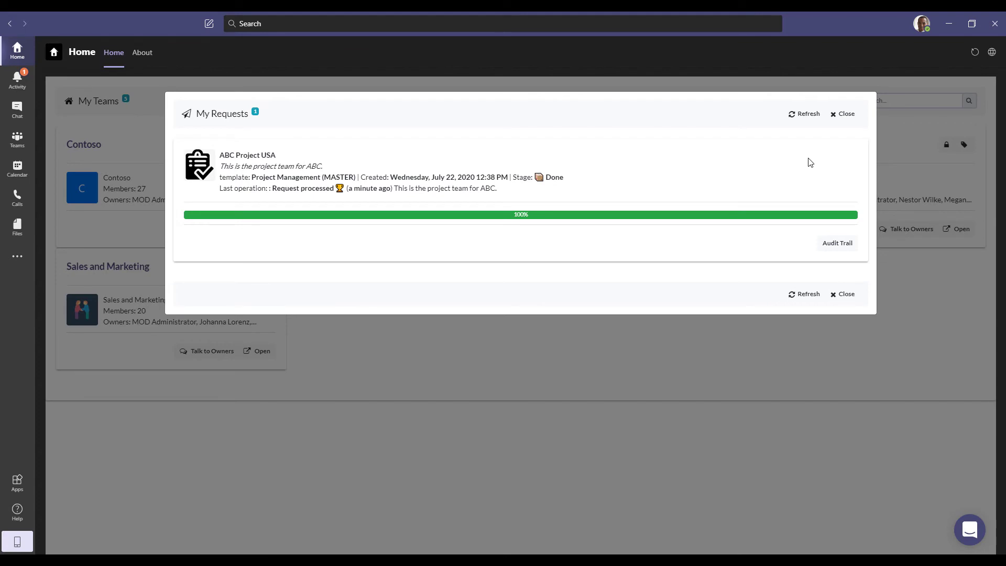
{"action": "left_click", "coordinate": [844, 114]}
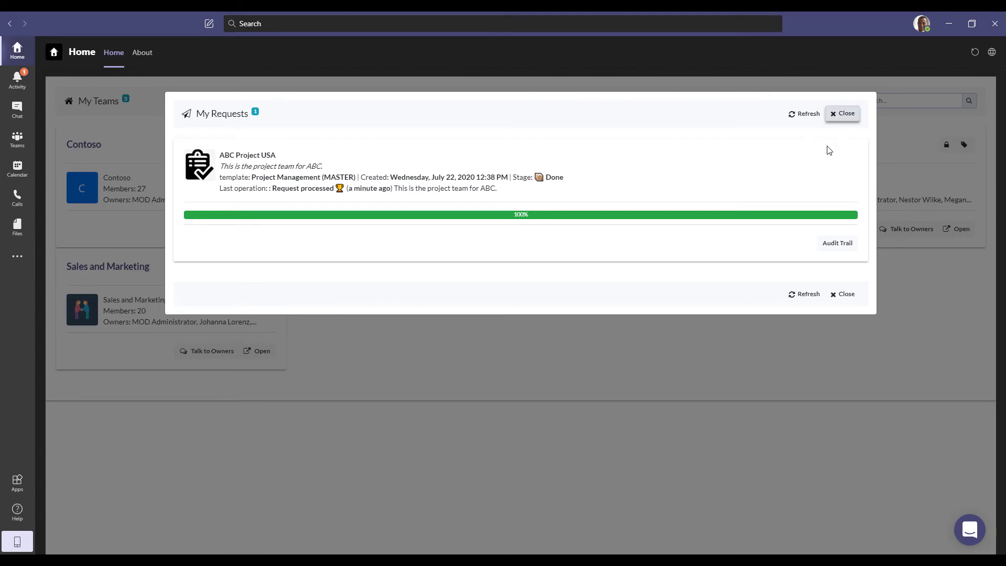
{"action": "left_click", "coordinate": [842, 116]}
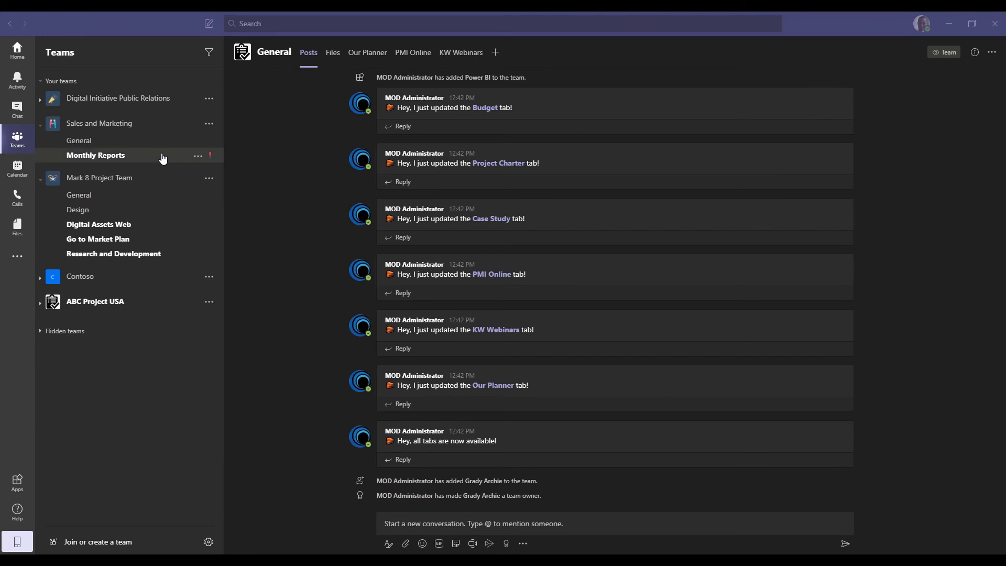
Expand the ABC Project USA team and view the Budget workbook in its Budget channel
{"action": "left_click", "coordinate": [113, 306]}
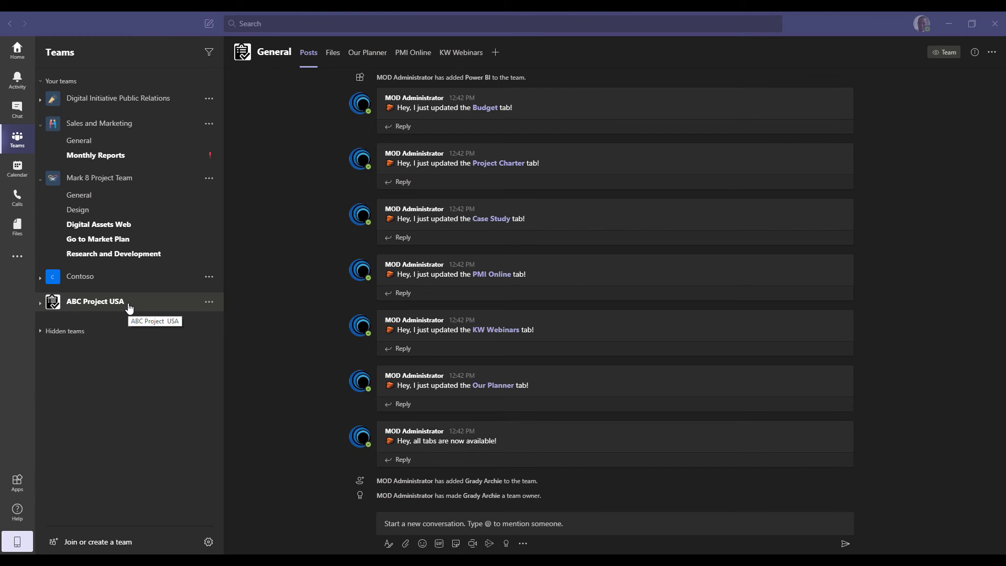
{"action": "left_click", "coordinate": [41, 303]}
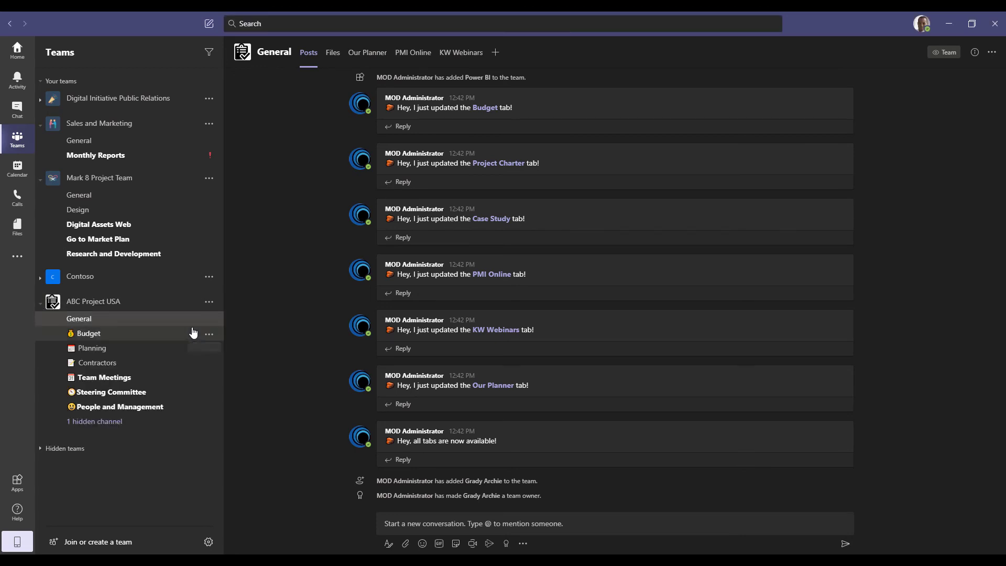
{"action": "left_click", "coordinate": [150, 342]}
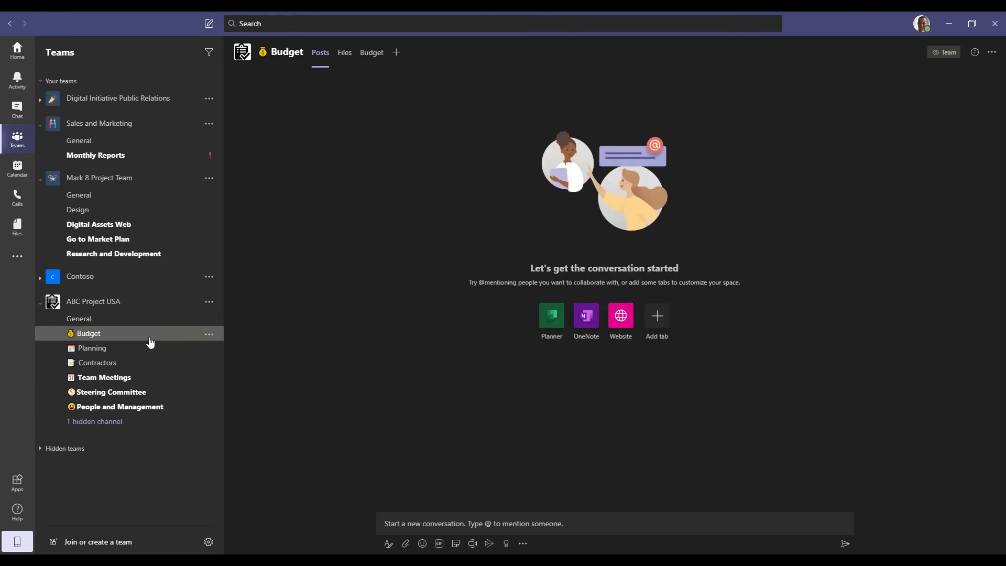
{"action": "left_click", "coordinate": [346, 62]}
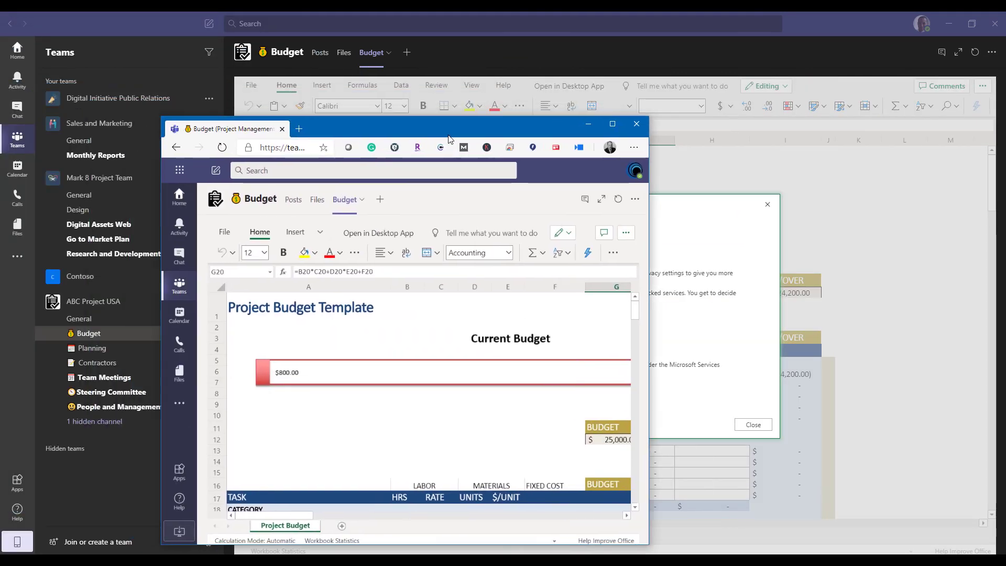
Maximize the browser window showing the master team's Budget workbook to compare it with the new team
{"action": "left_click_drag", "start_coordinate": [448, 139], "coordinate": [545, 110]}
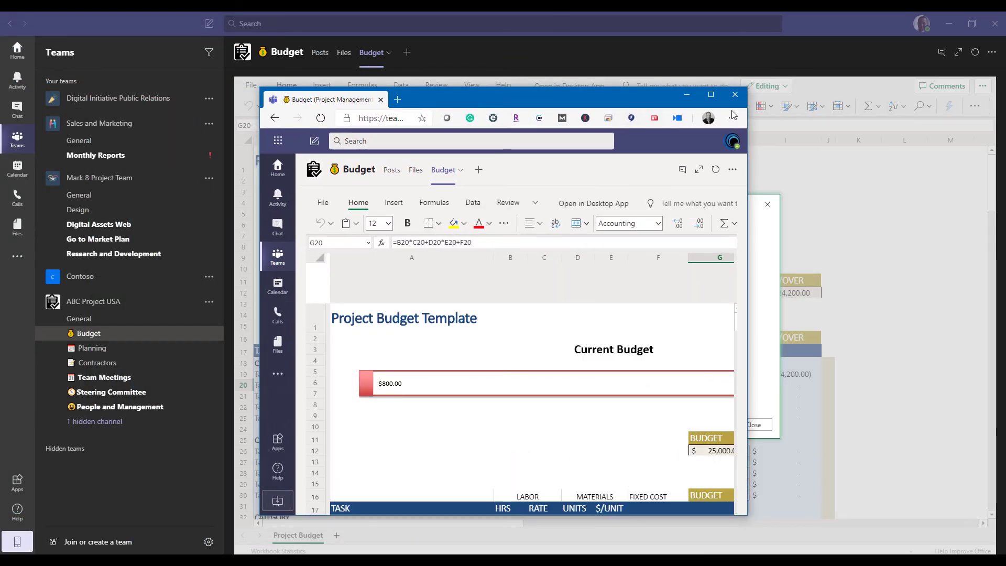
{"action": "left_click", "coordinate": [711, 94]}
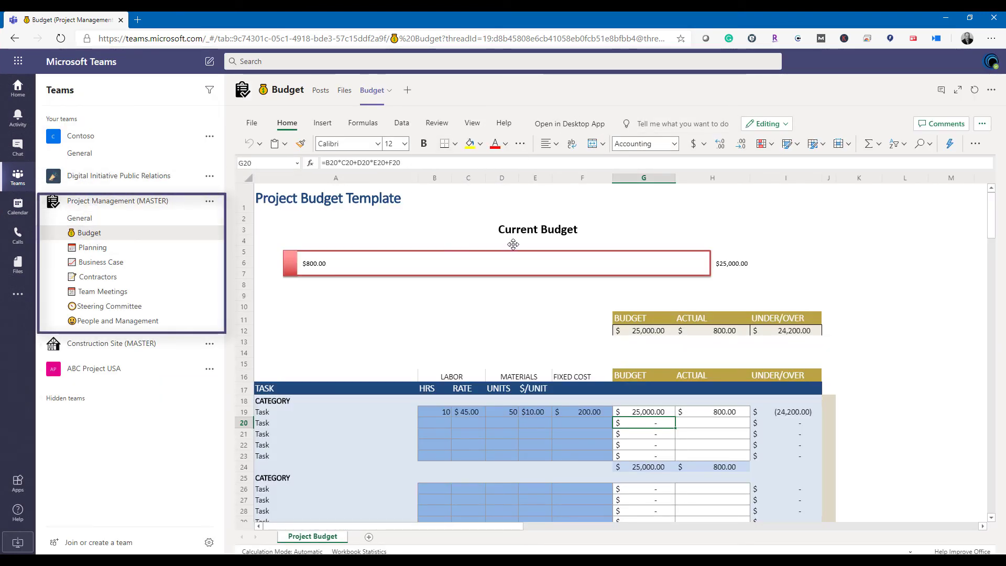
View the files of the master team's Budget channel, and open the Budget workbook in the ABC Project USA team's Budget channel
{"action": "left_click", "coordinate": [345, 90]}
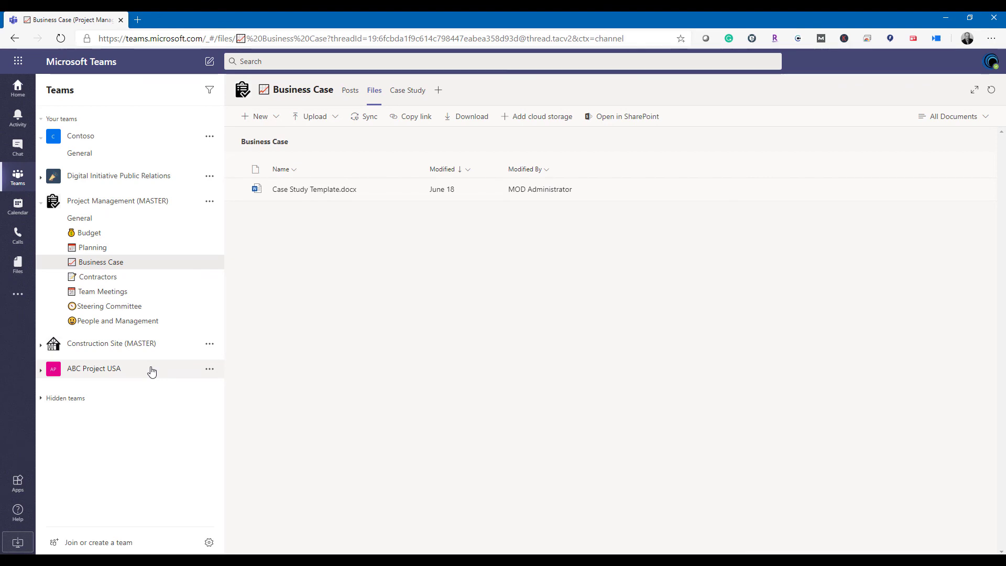
{"action": "left_click", "coordinate": [151, 371]}
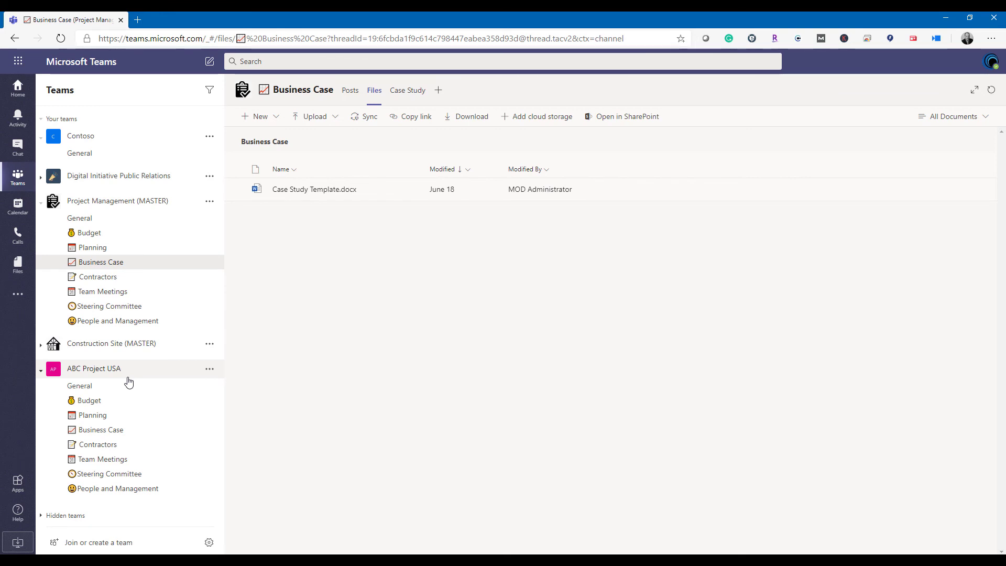
{"action": "left_click", "coordinate": [133, 404]}
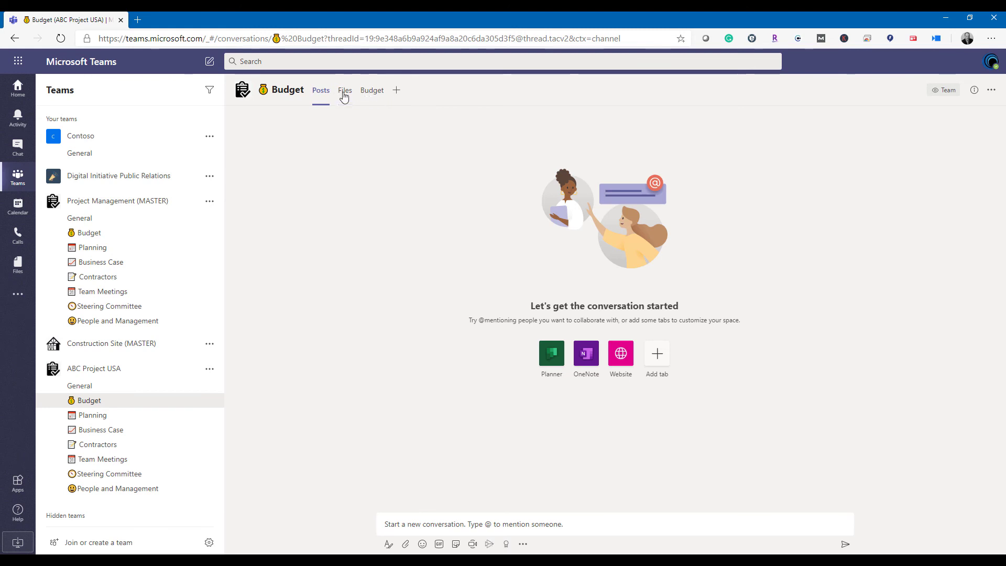
{"action": "left_click", "coordinate": [368, 93]}
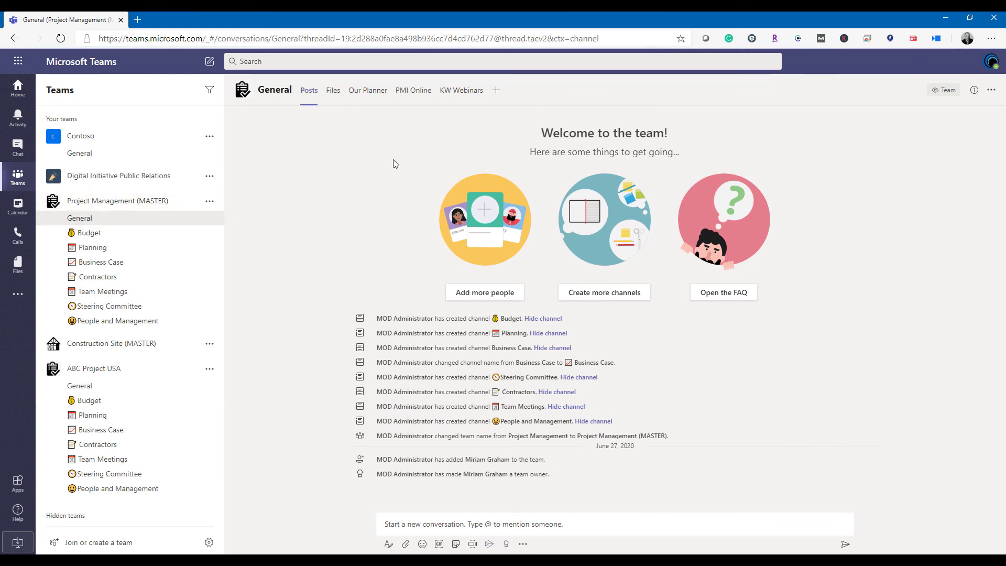
Compare the Our Planner board in the master team's General channel with the one in ABC Project USA's General channel
{"action": "left_click", "coordinate": [368, 92]}
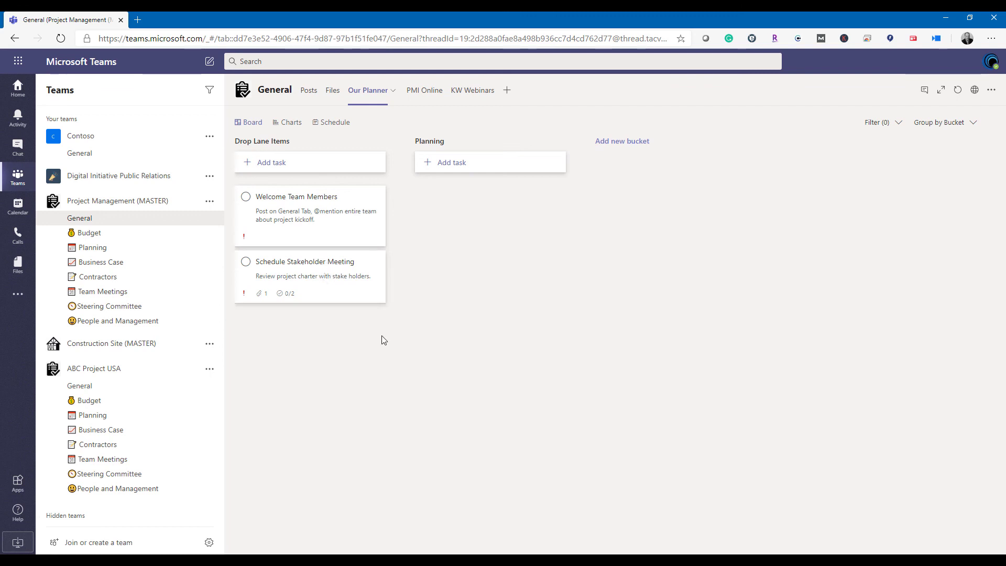
{"action": "left_click", "coordinate": [85, 385]}
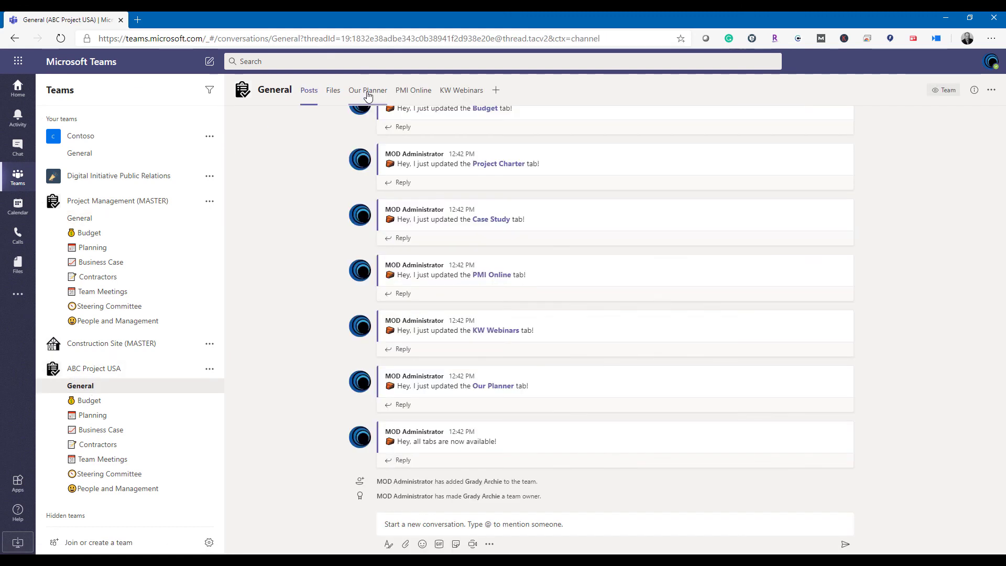
{"action": "left_click", "coordinate": [368, 93]}
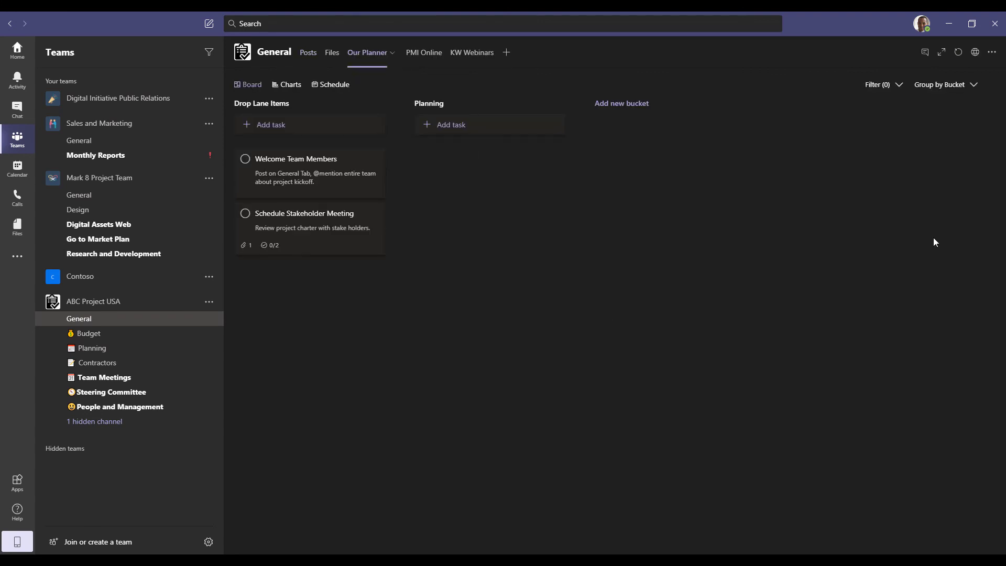
Open the team management page of ABC Project USA to view its members
{"action": "left_click", "coordinate": [210, 302]}
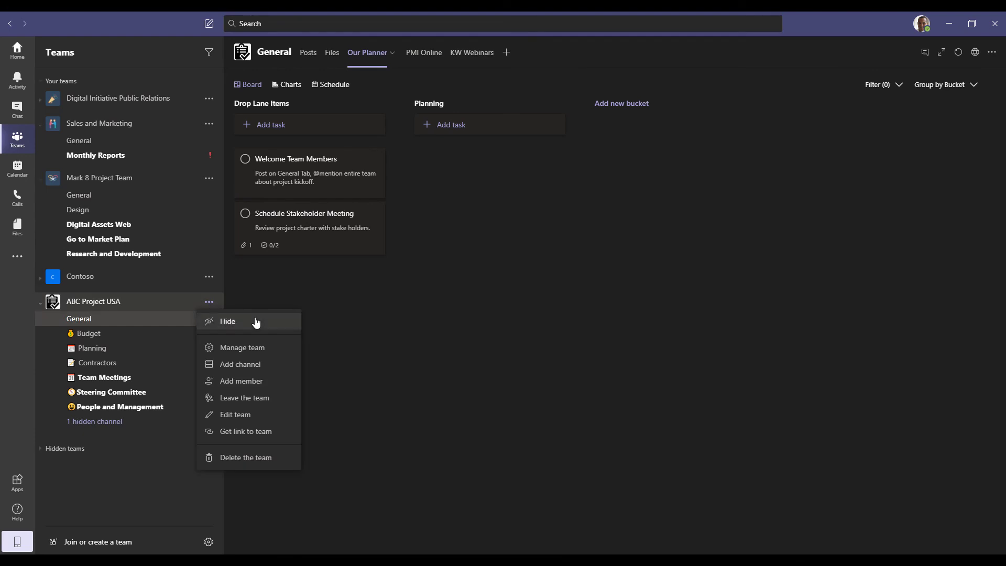
{"action": "left_click", "coordinate": [256, 348]}
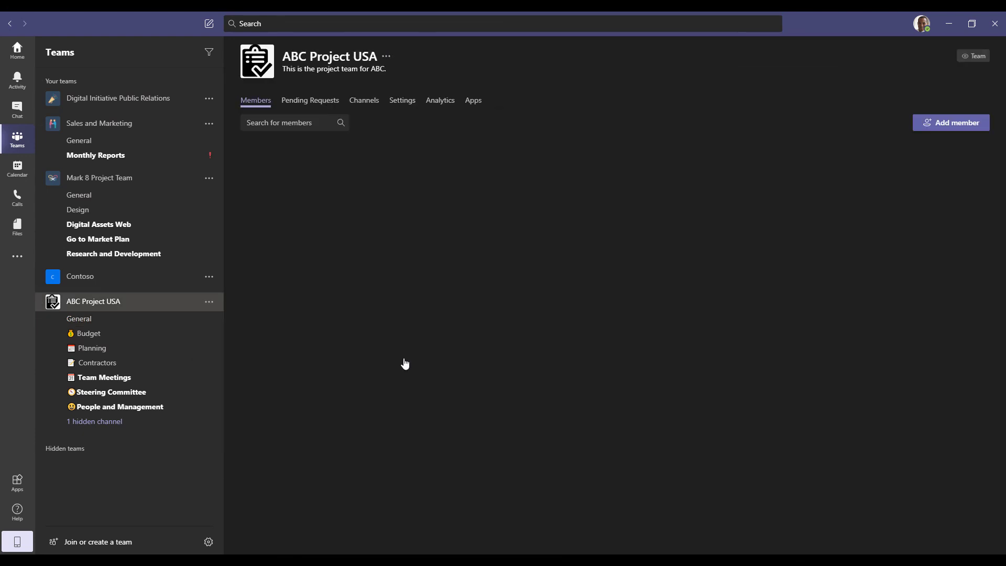